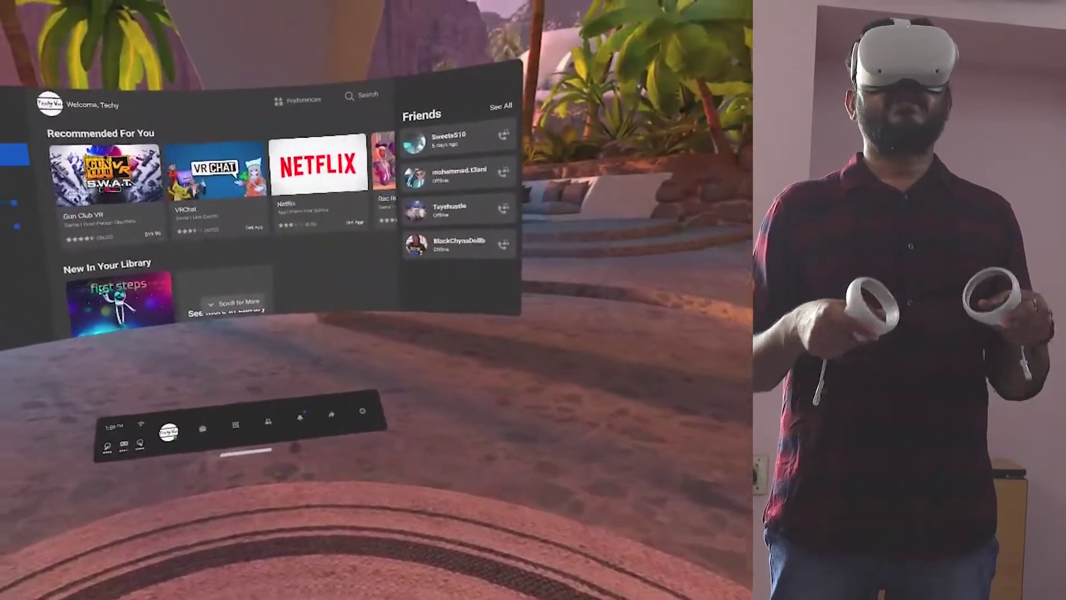
Open the Sharing panel from the Home menu's universal menu bar
{"action": "left_click", "coordinate": [333, 404]}
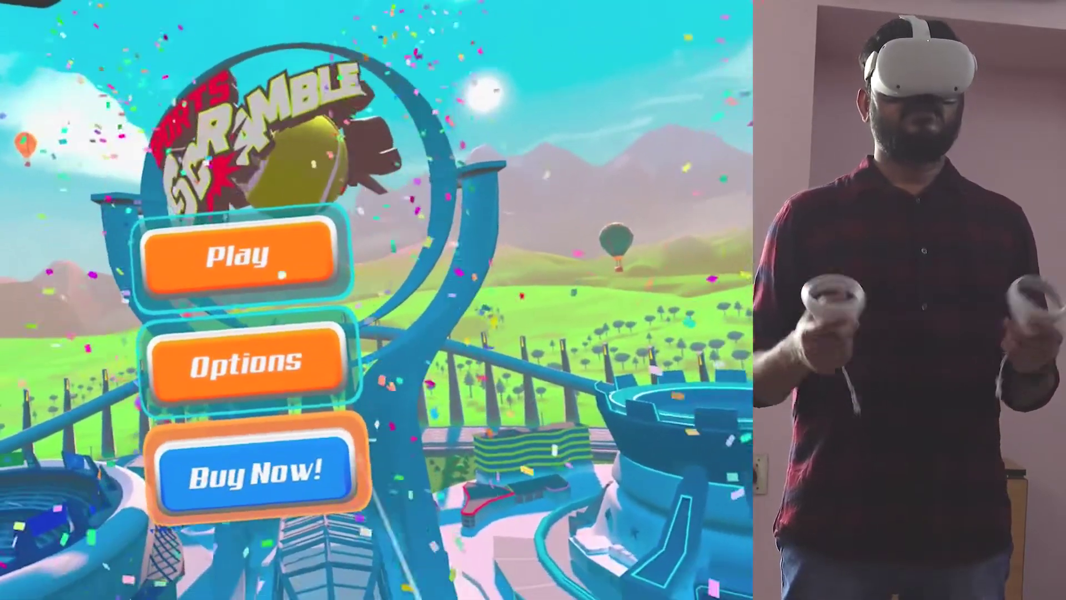
Choose Play on the Sports Scramble title menu to reach the Options screen
{"action": "left_click", "coordinate": [282, 275]}
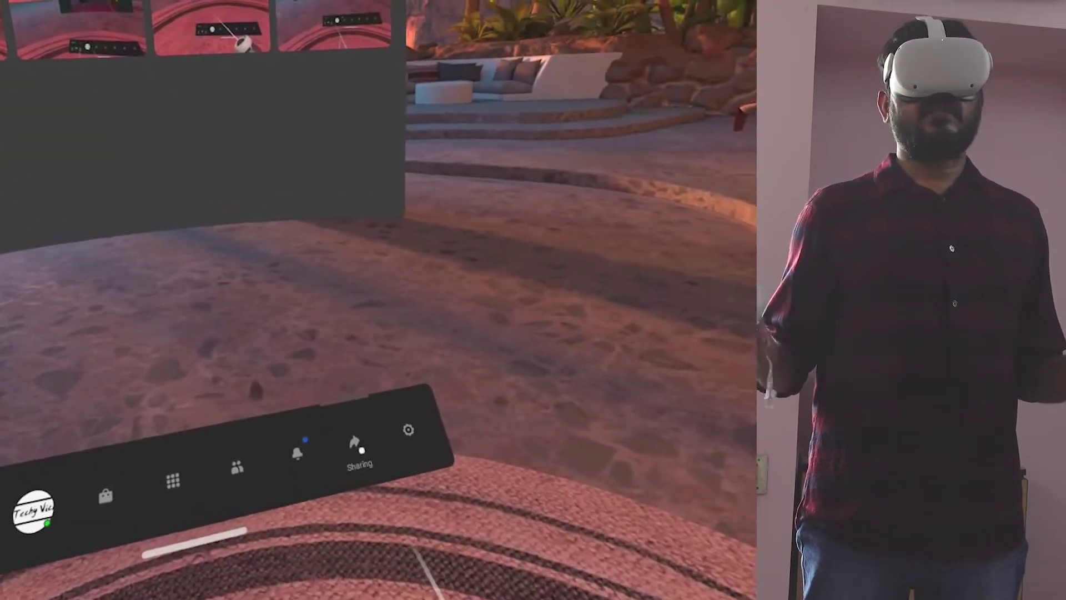
{"action": "left_click", "coordinate": [367, 438]}
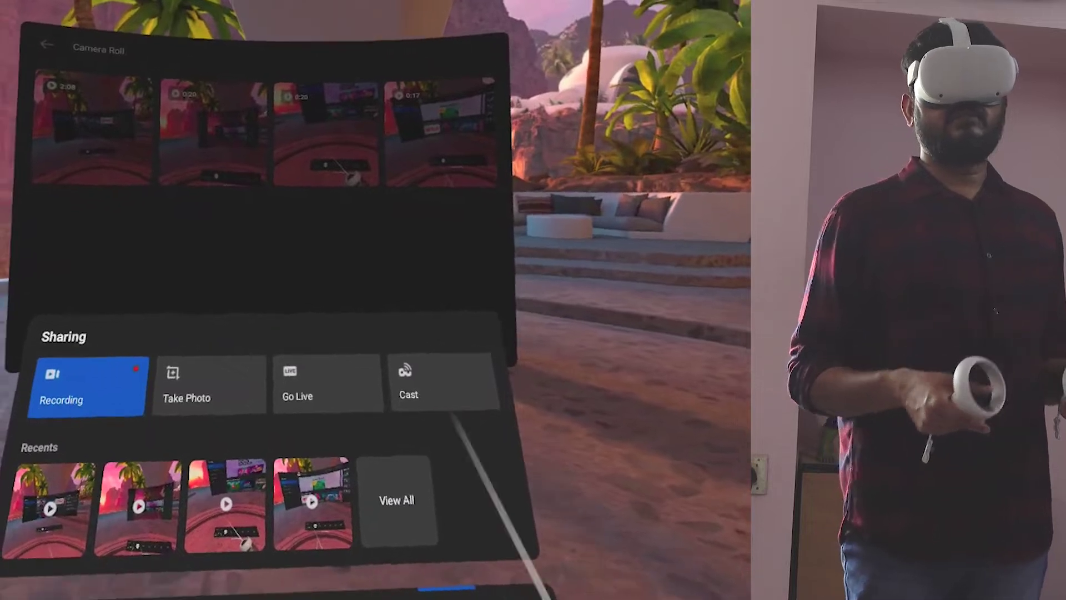
{"action": "left_click", "coordinate": [487, 533]}
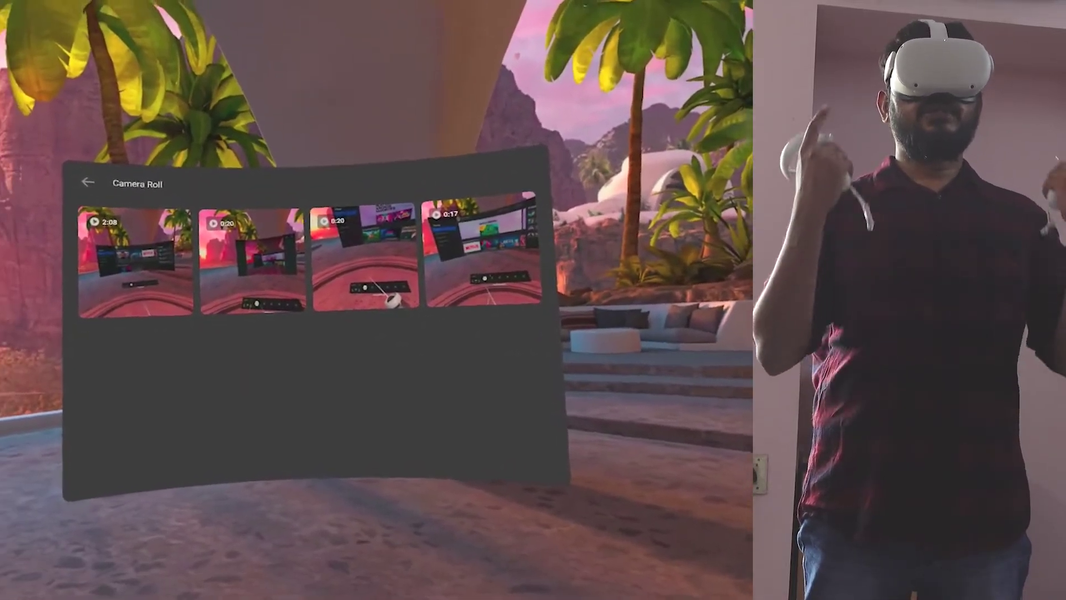